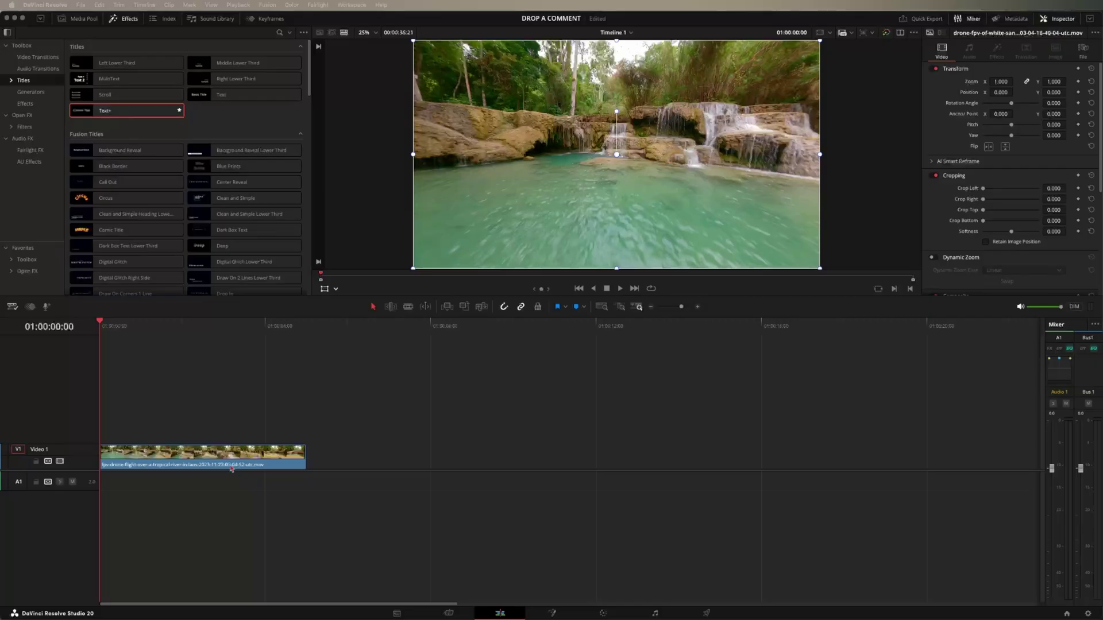
- Drag the waterfall drone clip from V1 up onto a new Video 2 track
{"action": "left_click", "coordinate": [231, 468]}
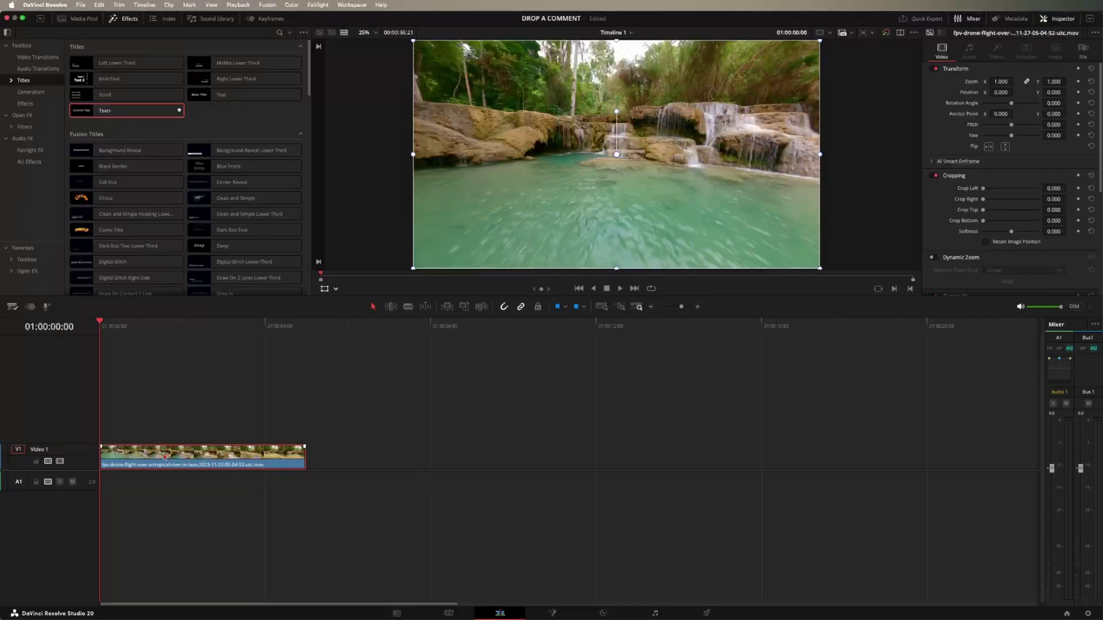
{"action": "left_click_drag", "start_coordinate": [163, 459], "coordinate": [167, 434]}
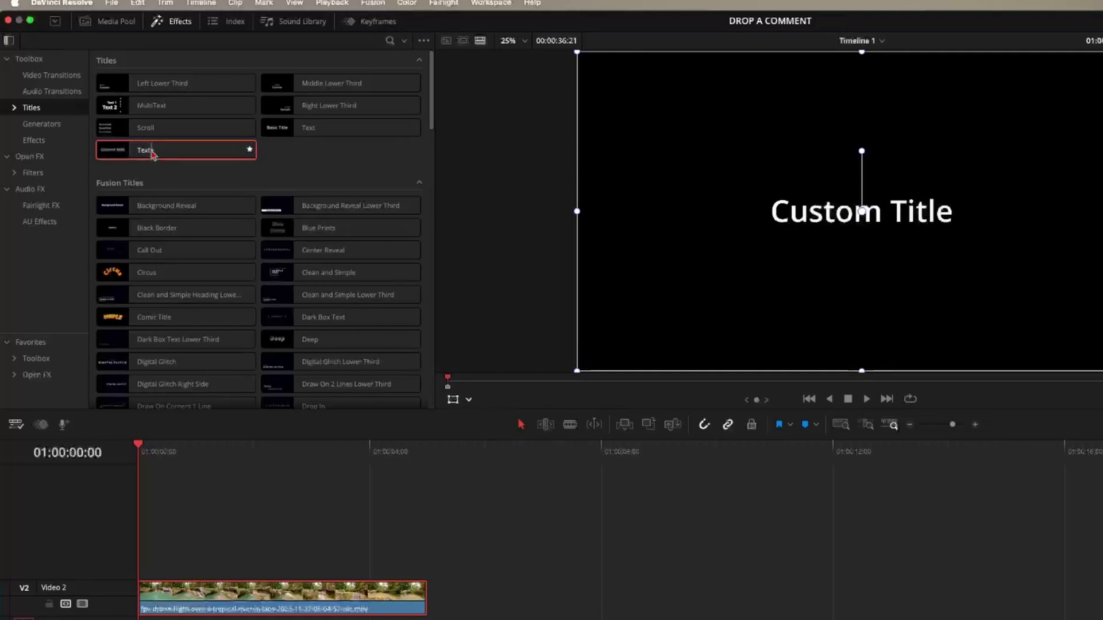
- Place a Text+ title on Video 1 at the timeline start, beneath the drone clip
{"action": "left_click_drag", "start_coordinate": [154, 155], "coordinate": [316, 619]}
{"action": "left_click_drag", "start_coordinate": [228, 474], "coordinate": [102, 469]}
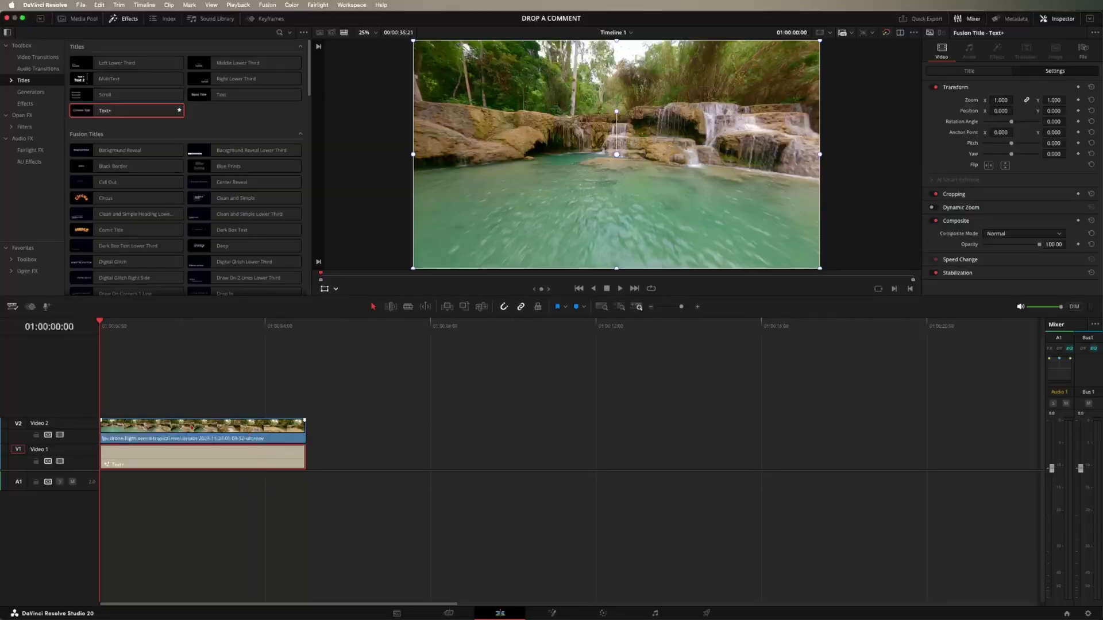
- Disable the drone clip and replace the title's text with 'TITLE'
{"action": "left_click", "coordinate": [197, 428]}
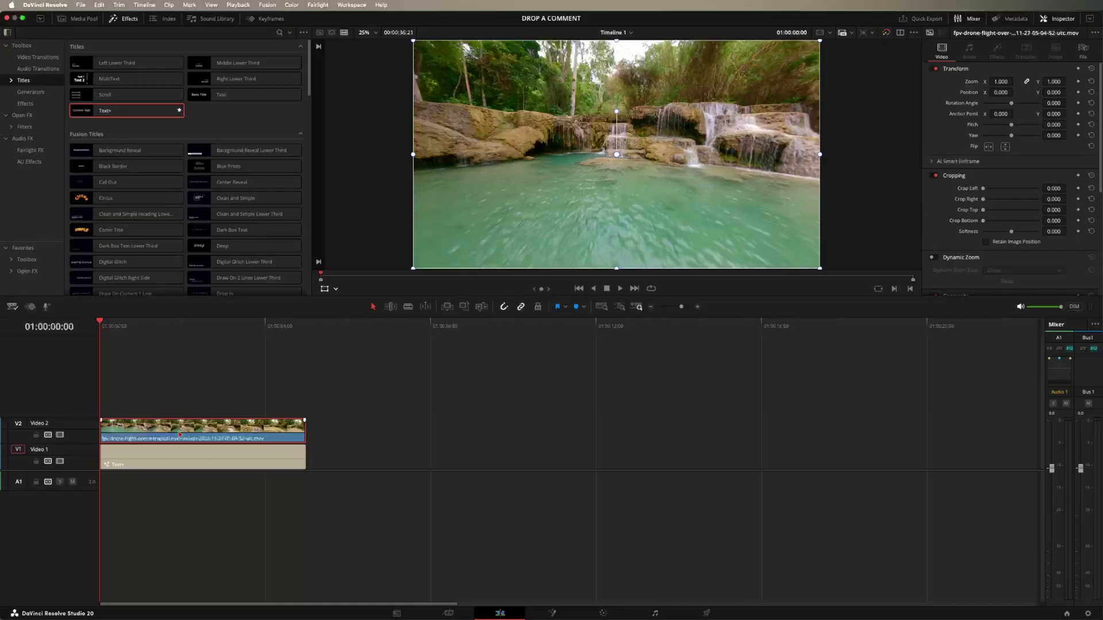
{"action": "key", "text": "d"}
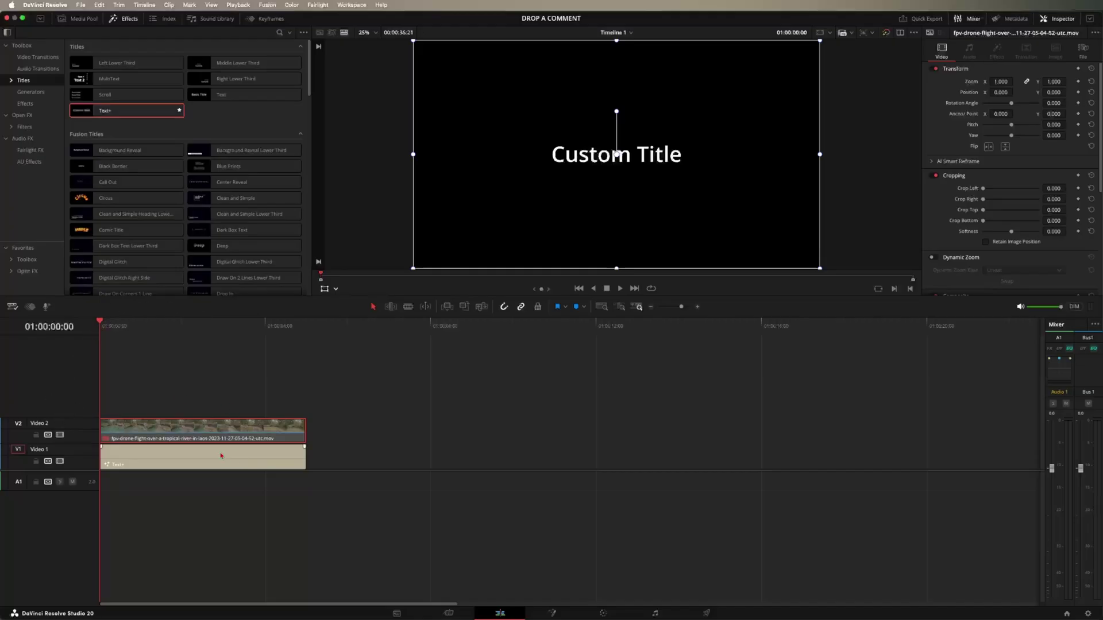
{"action": "left_click", "coordinate": [220, 456]}
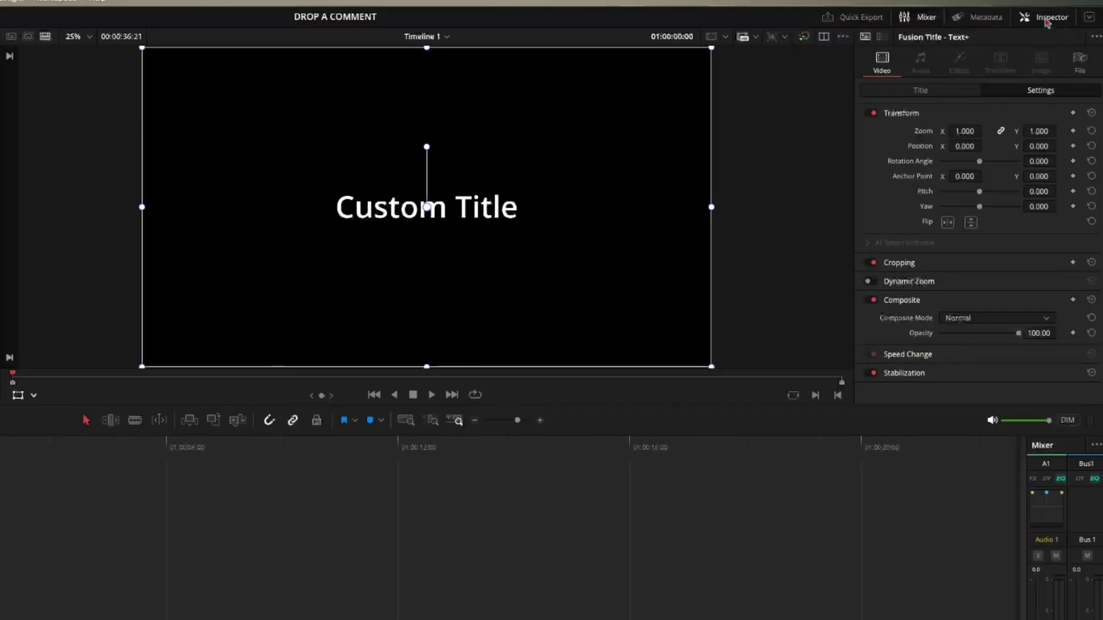
{"action": "left_click", "coordinate": [896, 91]}
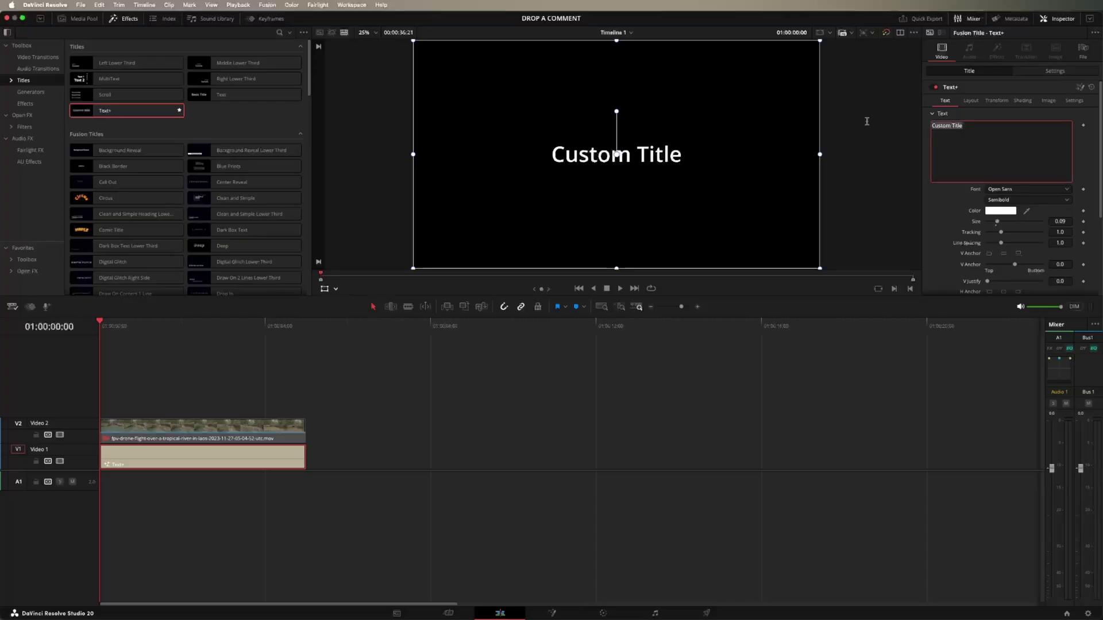
{"action": "key", "text": "super+a"}
{"action": "type", "text": "TITLE"}
- Set the title font to Arial Black at size 0.5464
{"action": "left_click", "coordinate": [1002, 256]}
{"action": "left_click", "coordinate": [977, 269]}
{"action": "left_click", "coordinate": [1049, 299]}
{"action": "type", "text": "0.5464"}
{"action": "key", "text": "Return"}
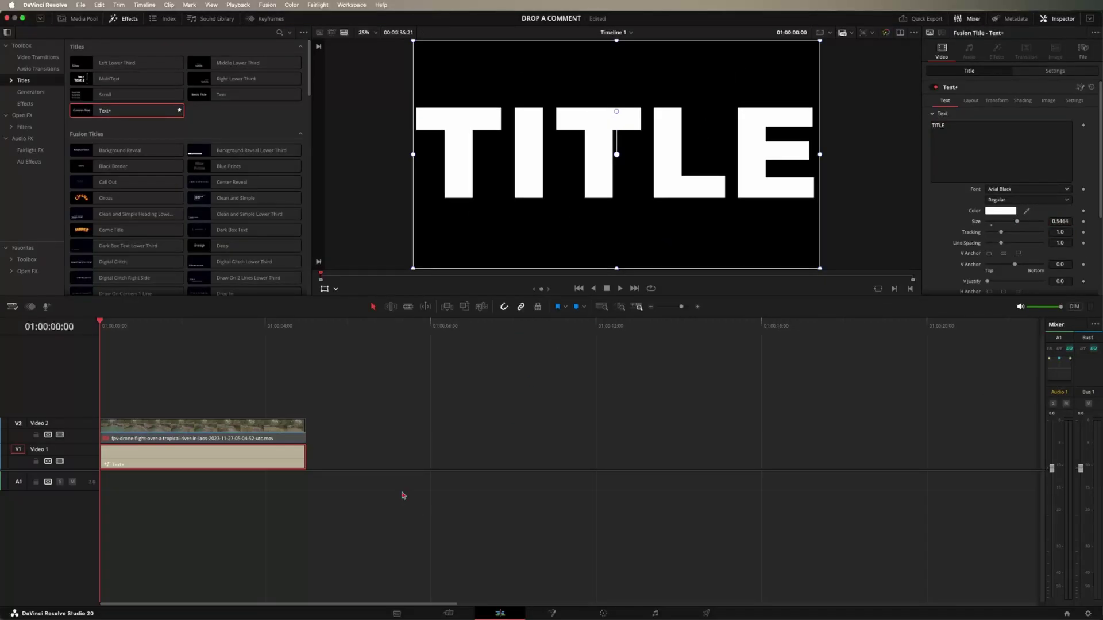
{"action": "left_click", "coordinate": [224, 432]}
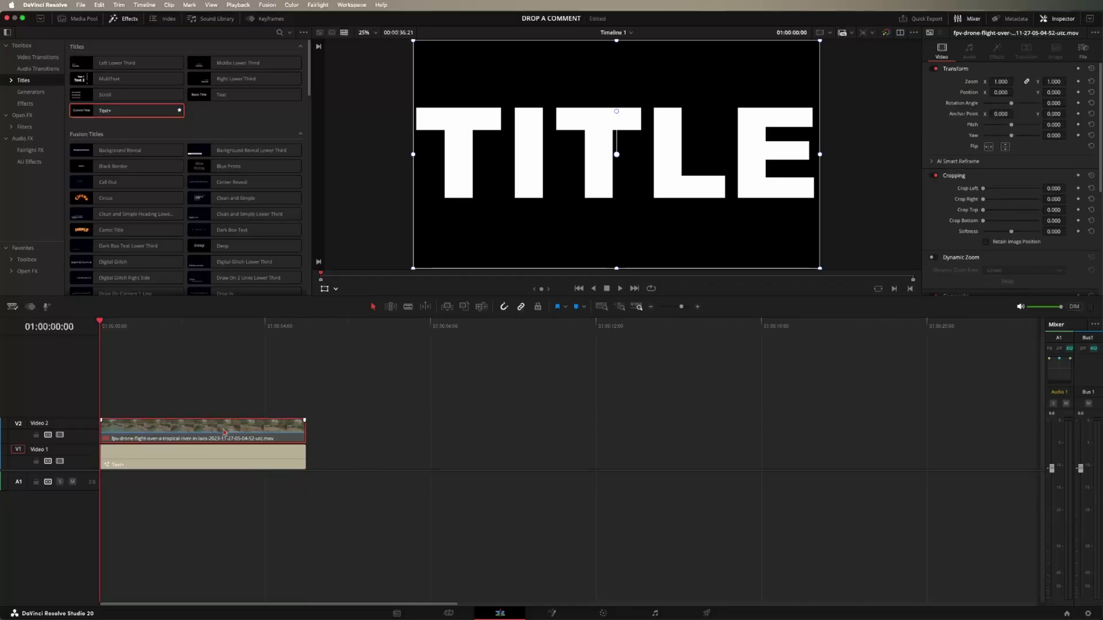
- Turn the Video 2 drone clip back on and switch its Inspector Composite Mode to Foreground
{"action": "key", "text": "d"}
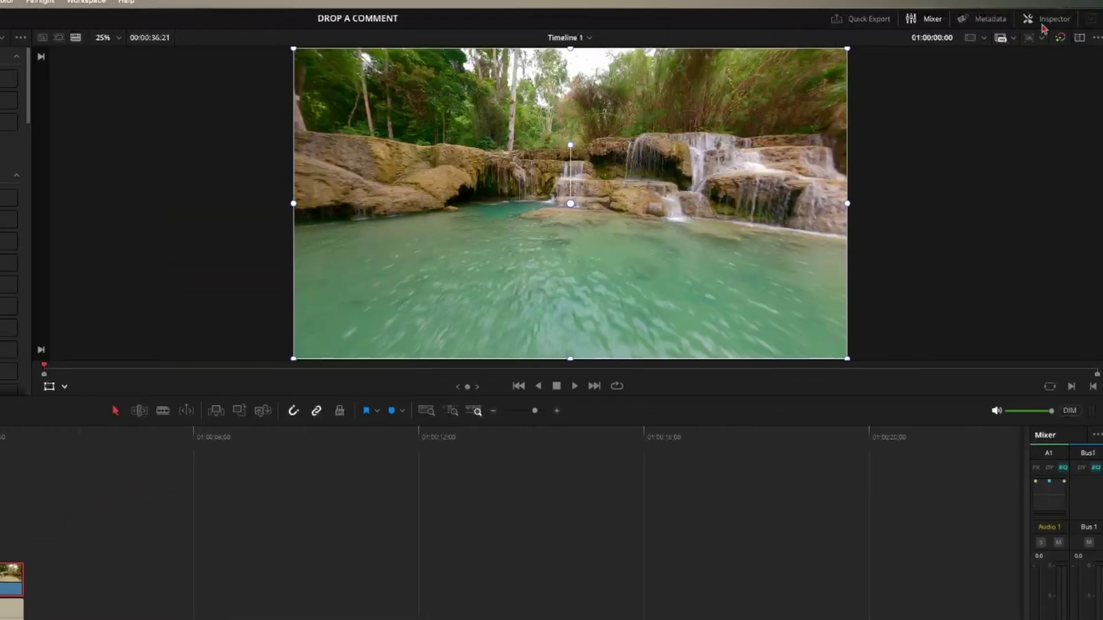
{"action": "scroll", "coordinate": [995, 218], "scroll_direction": "down", "scroll_amount": 3}
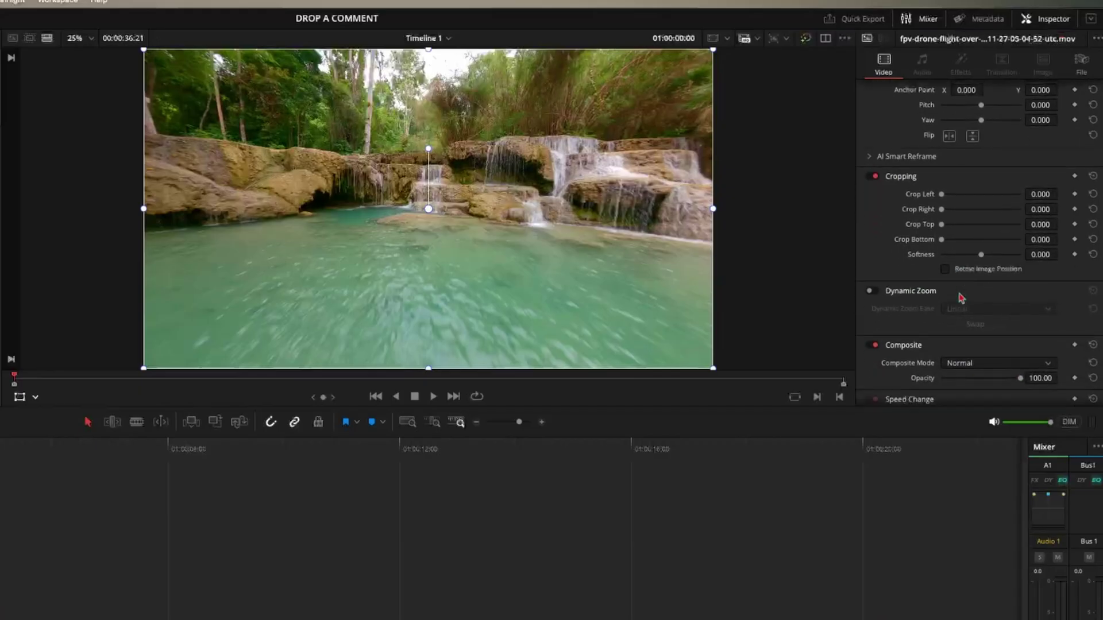
{"action": "left_click", "coordinate": [981, 333]}
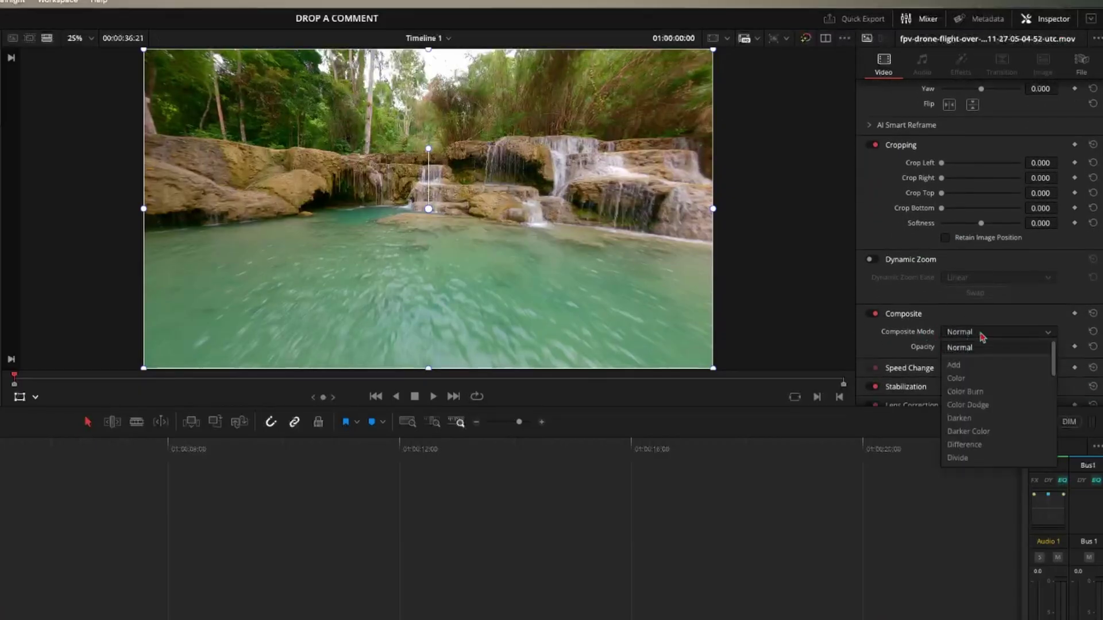
{"action": "scroll", "coordinate": [997, 419], "scroll_direction": "down", "scroll_amount": 10}
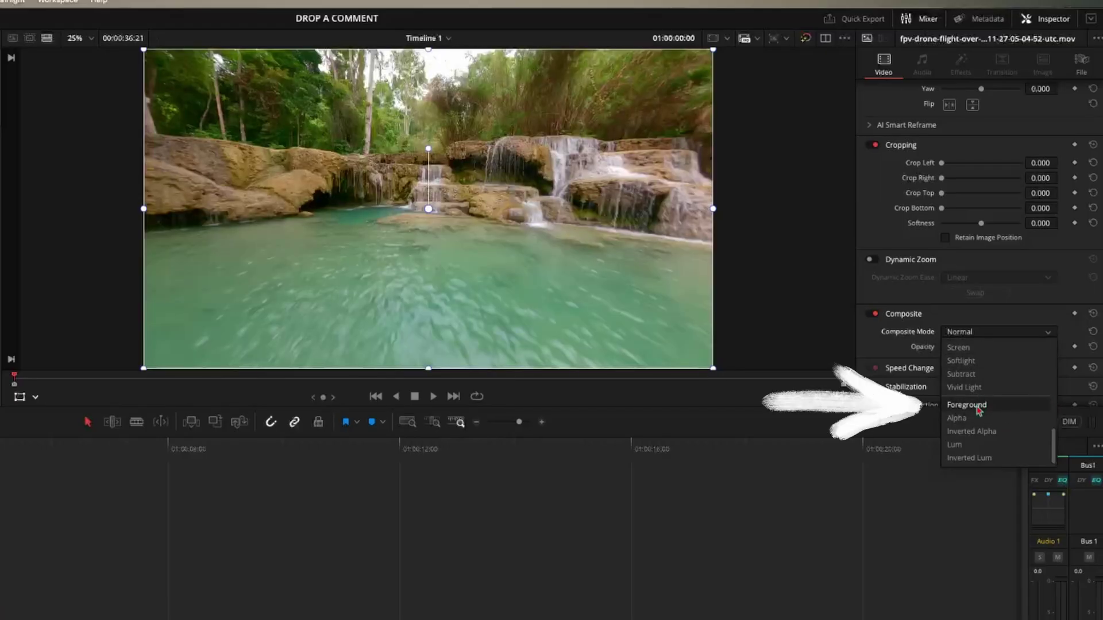
{"action": "left_click", "coordinate": [976, 408]}
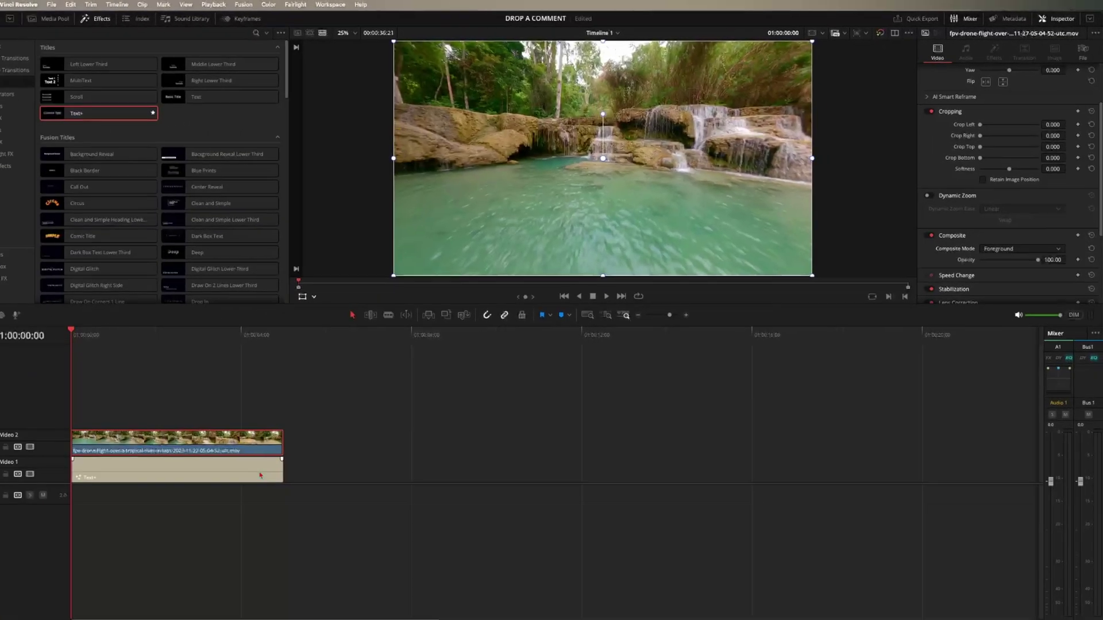
- Set the Text+ clip's Composite Mode to Alpha in the Inspector Settings tab
{"action": "left_click", "coordinate": [283, 463]}
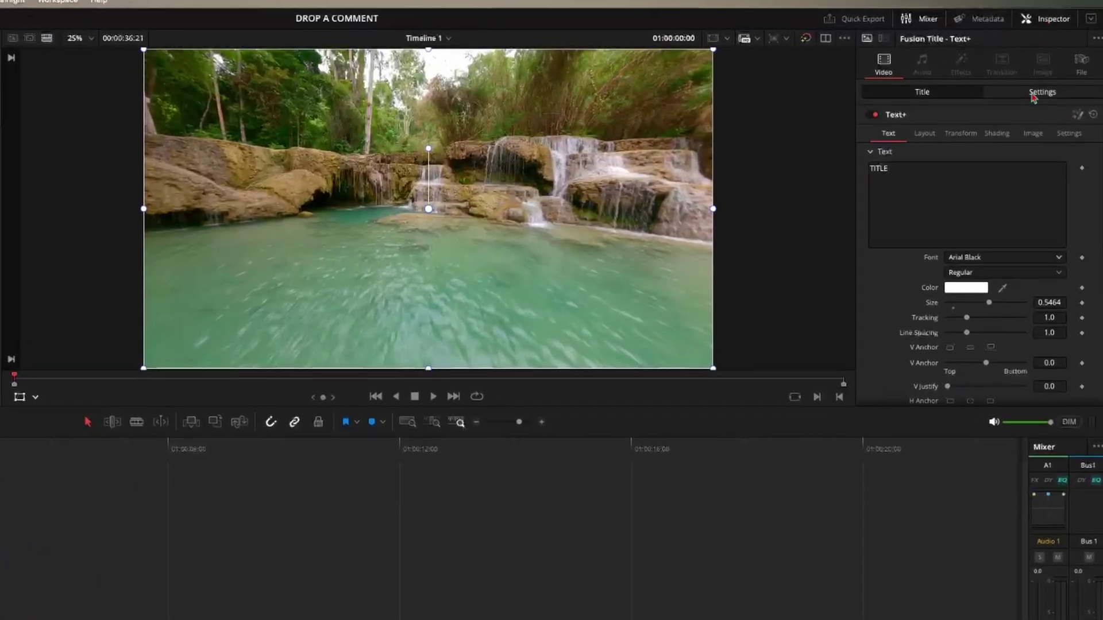
{"action": "left_click", "coordinate": [1033, 95]}
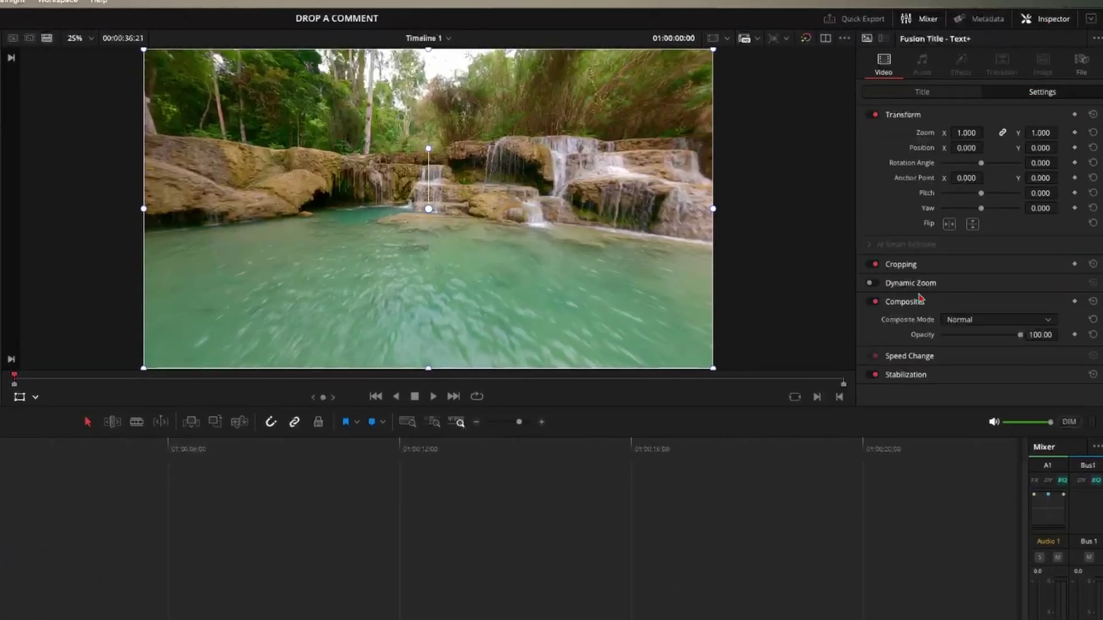
{"action": "left_click", "coordinate": [964, 326]}
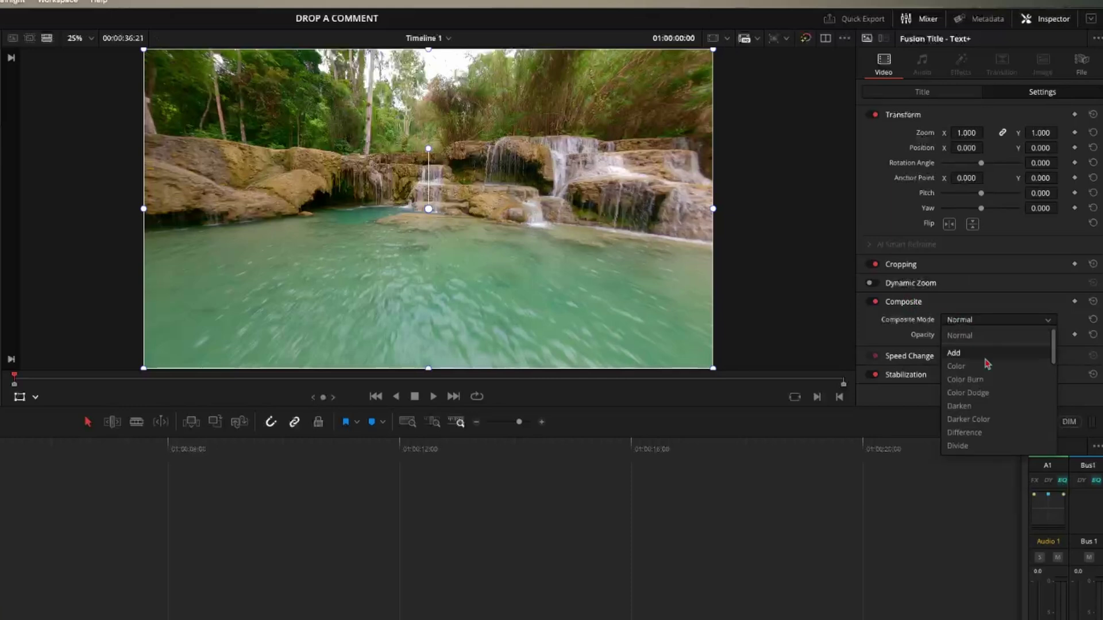
{"action": "scroll", "coordinate": [990, 379], "scroll_direction": "down", "scroll_amount": 5}
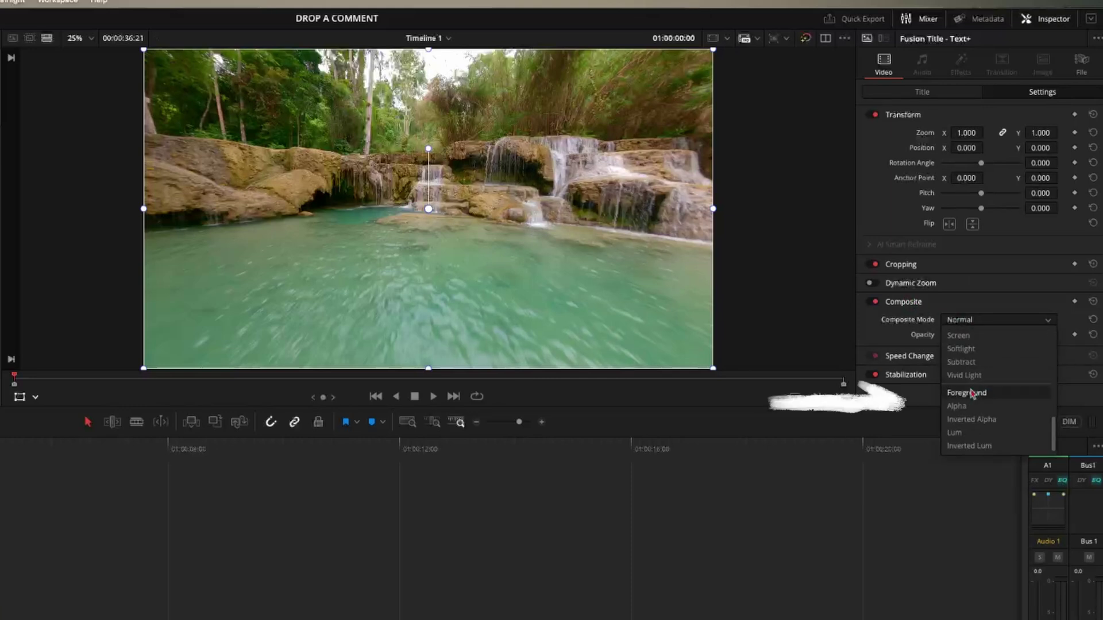
{"action": "left_click", "coordinate": [966, 407]}
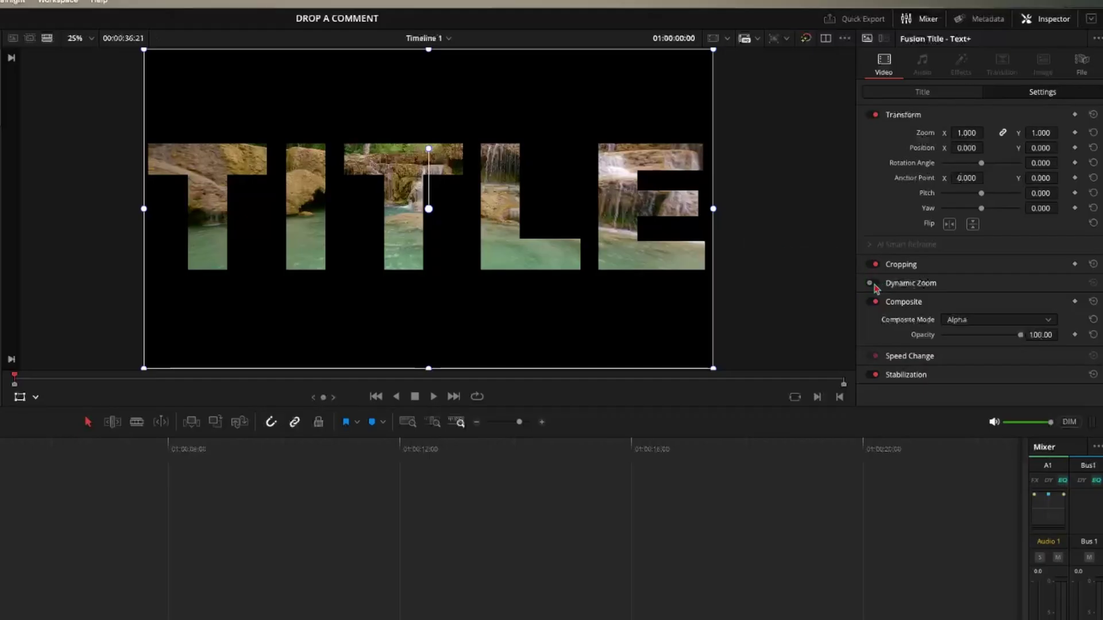
- Enable Dynamic Zoom on the title clip and swap its start and end frames
{"action": "left_click", "coordinate": [873, 284]}
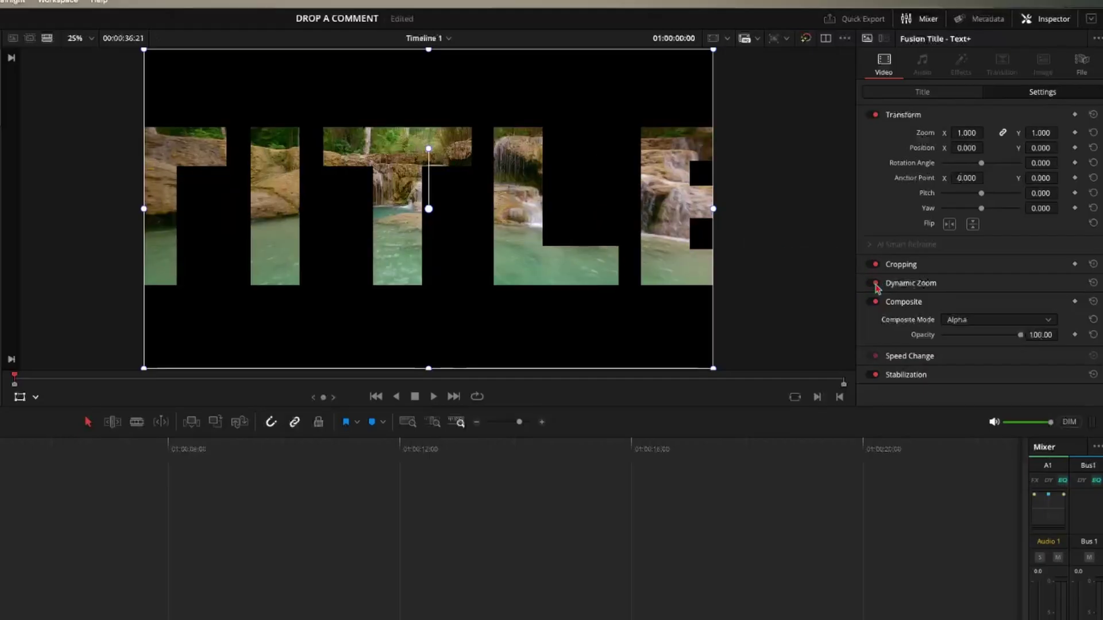
{"action": "left_click", "coordinate": [976, 288]}
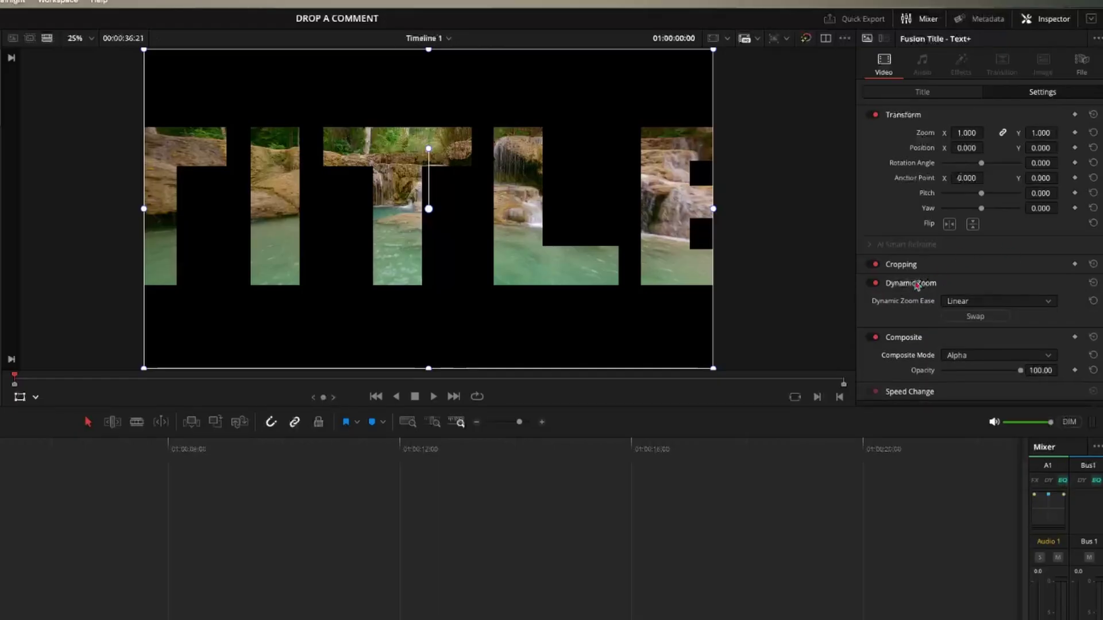
{"action": "left_click", "coordinate": [988, 316]}
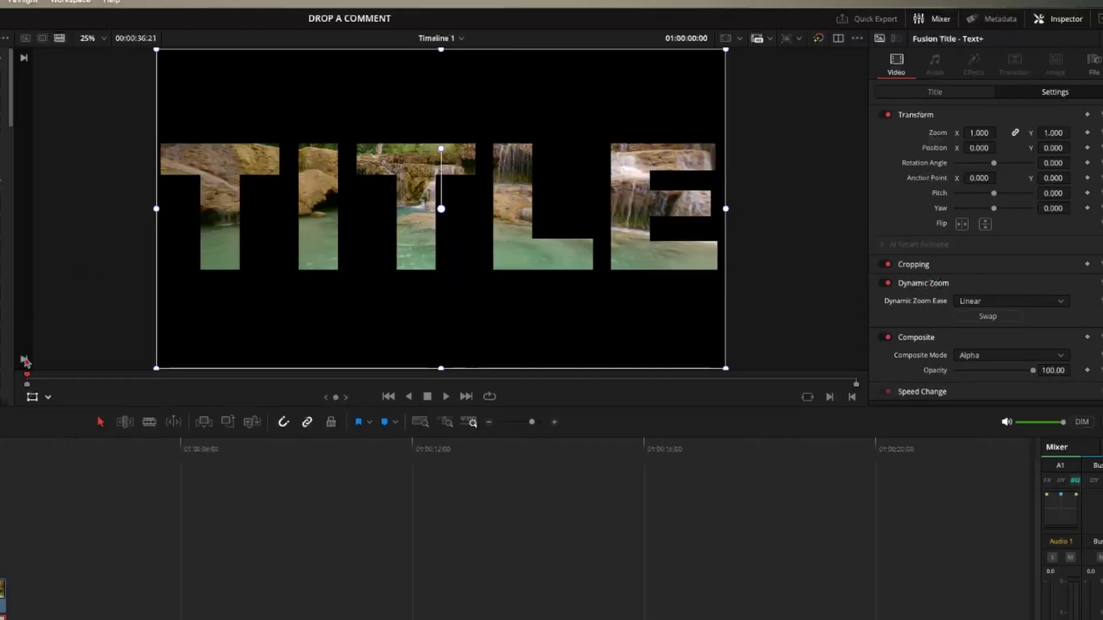
- Shrink the red Dynamic Zoom end frame over the middle T and play it back
{"action": "left_click", "coordinate": [47, 397]}
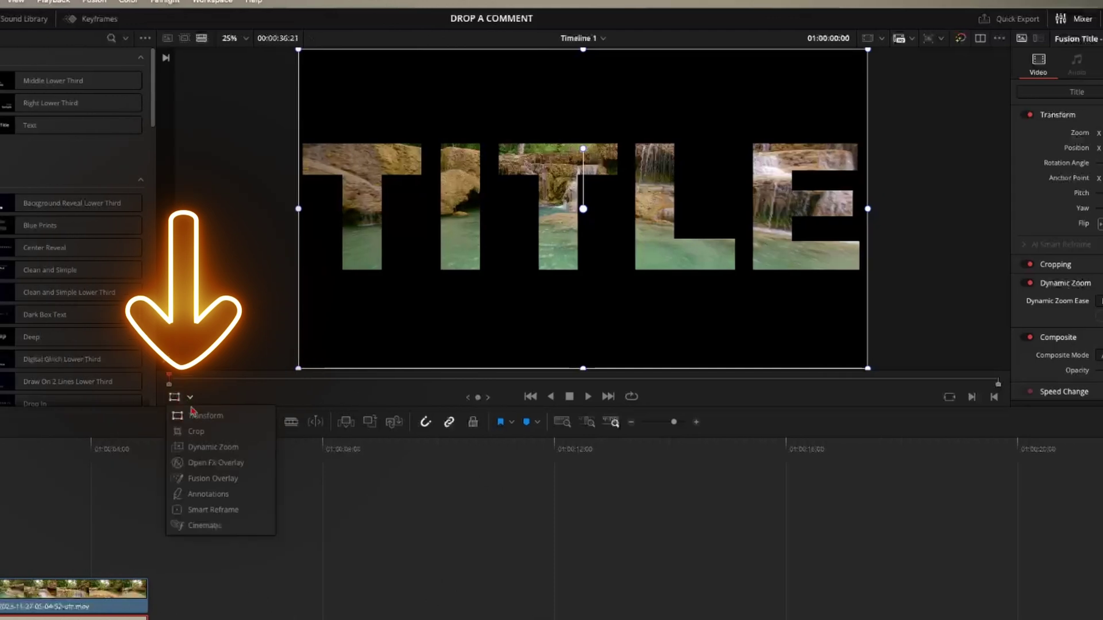
{"action": "left_click", "coordinate": [212, 447]}
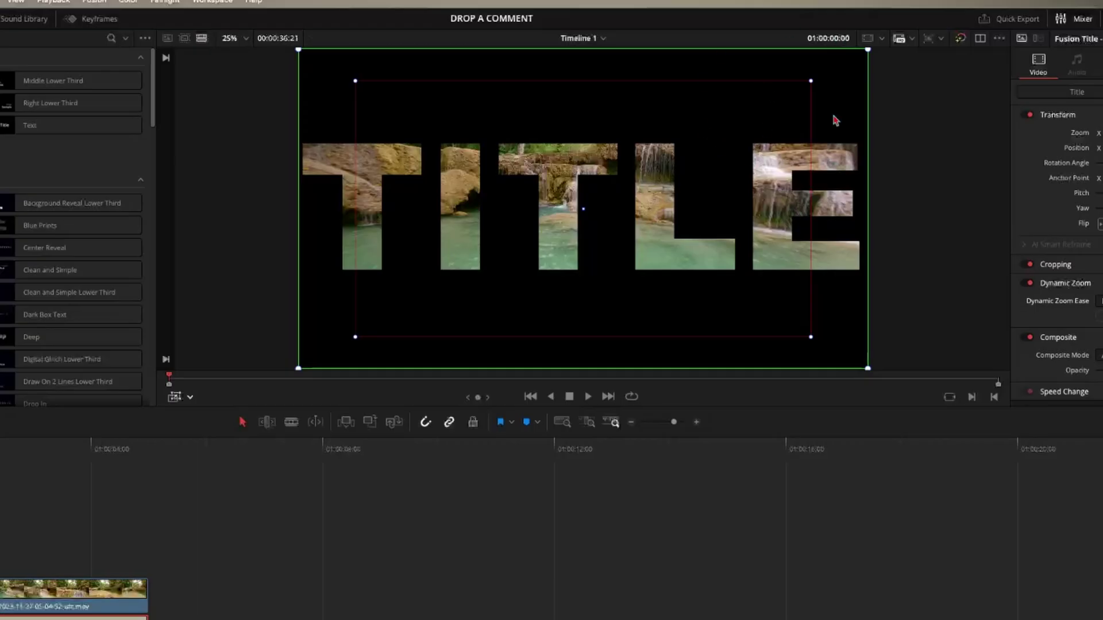
{"action": "left_click_drag", "start_coordinate": [811, 337], "coordinate": [587, 173]}
{"action": "left_click_drag", "start_coordinate": [611, 224], "coordinate": [567, 217]}
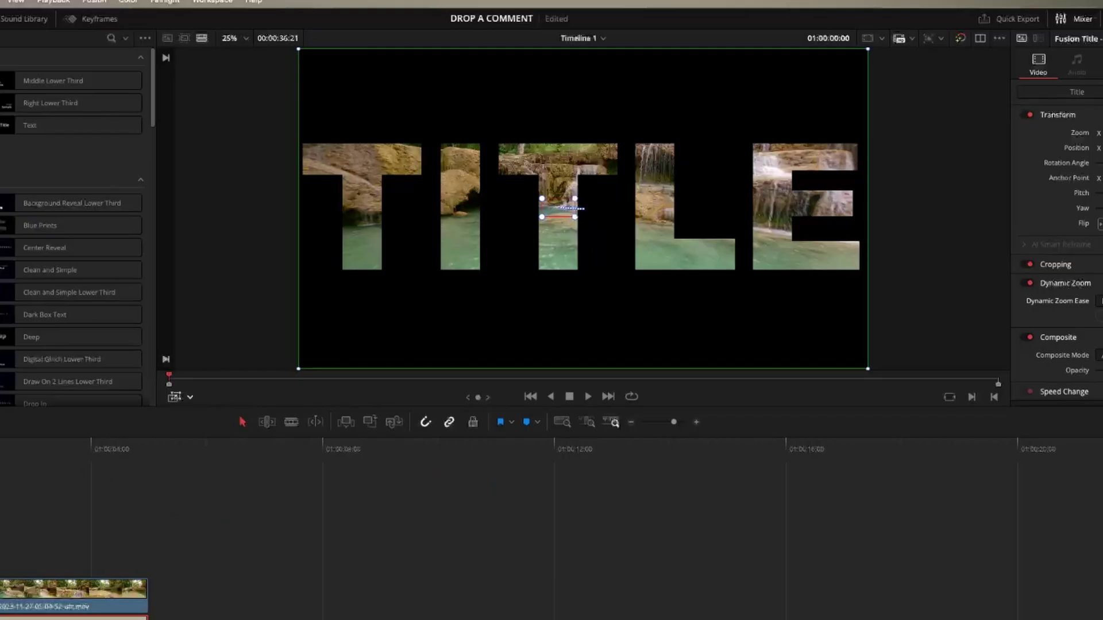
{"action": "key", "text": "space"}
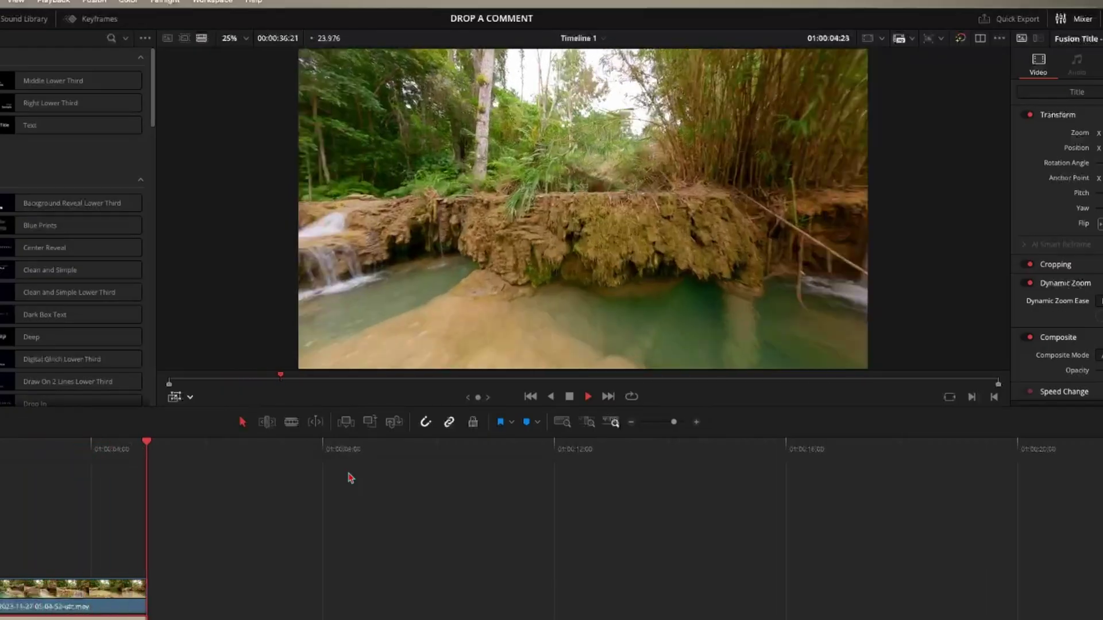
- Extend the Video 2 drone clip well past the title's end and preview from about four seconds
{"action": "key", "text": "space"}
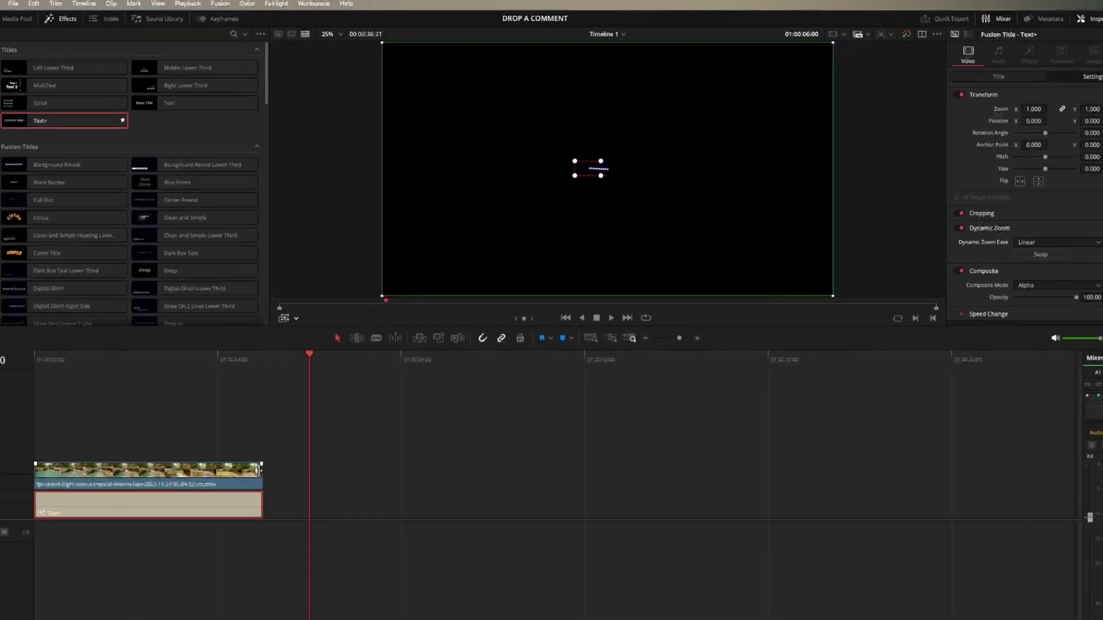
{"action": "left_click_drag", "start_coordinate": [302, 427], "coordinate": [586, 431]}
{"action": "left_click", "coordinate": [260, 331]}
{"action": "key", "text": "space"}
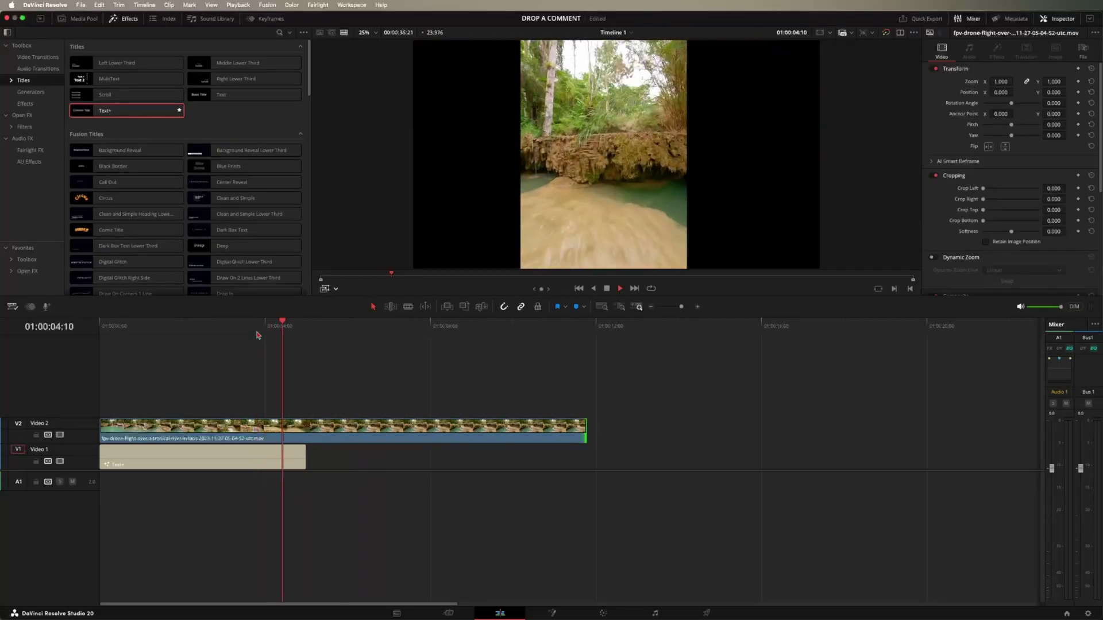
{"action": "key", "text": "space"}
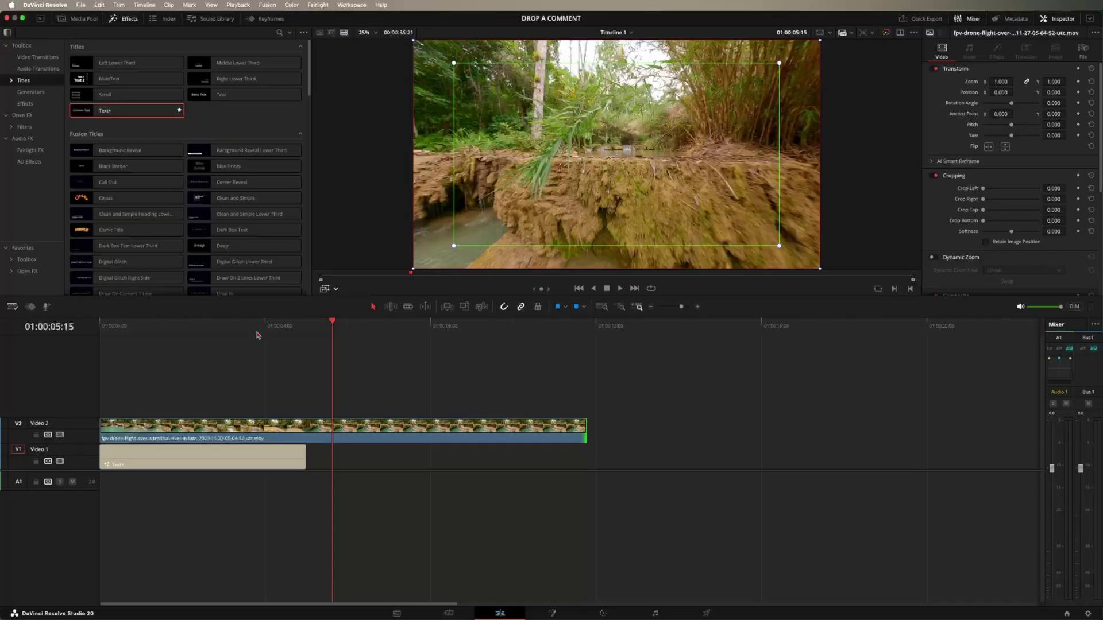
- Change the title's Dynamic Zoom Ease from Linear to Ease In and replay from the start
{"action": "left_click", "coordinate": [191, 453]}
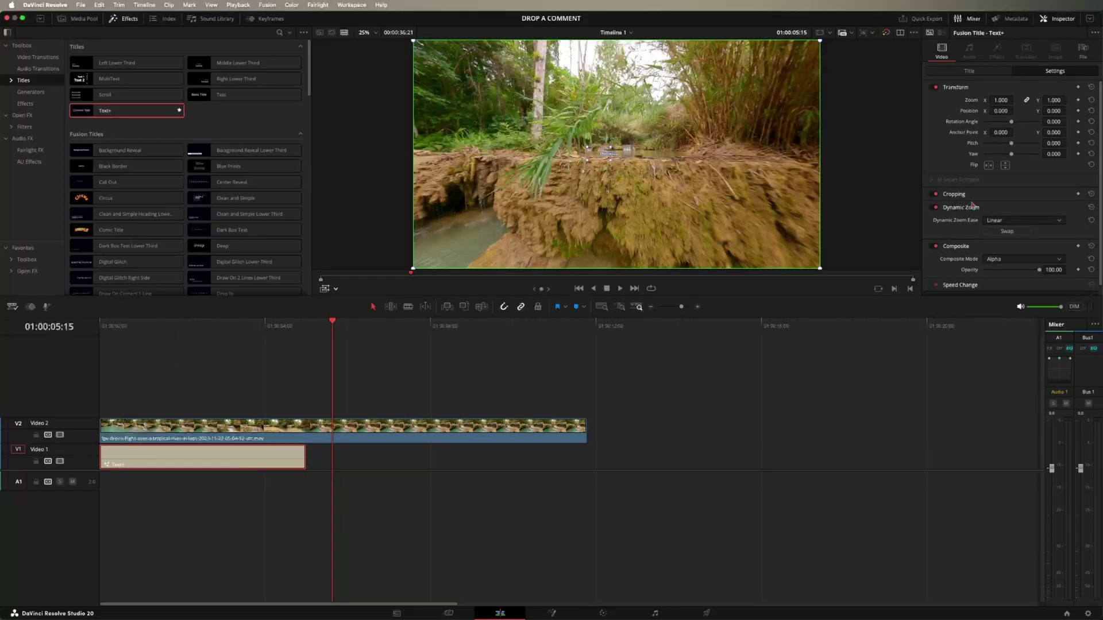
{"action": "left_click", "coordinate": [1022, 223]}
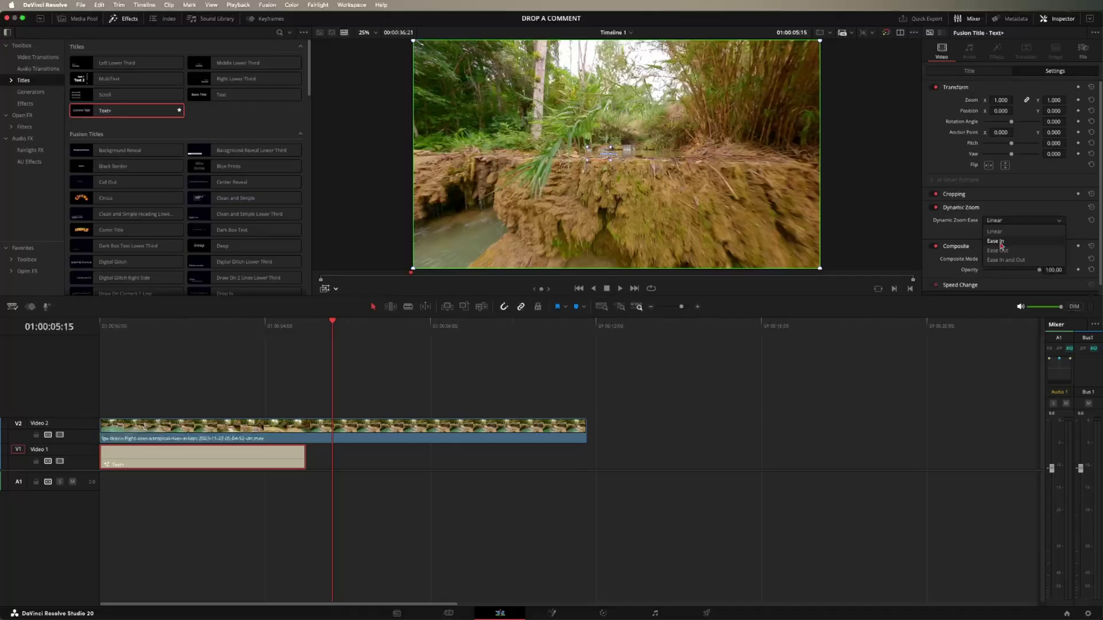
{"action": "left_click", "coordinate": [1000, 242]}
{"action": "key", "text": "Home"}
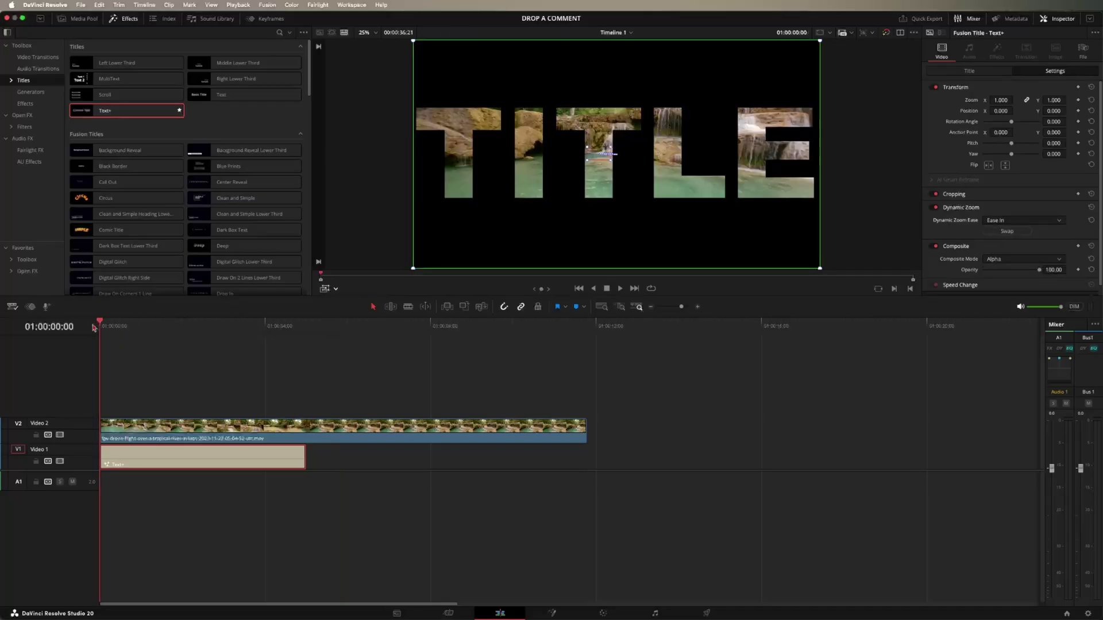
{"action": "key", "text": "space"}
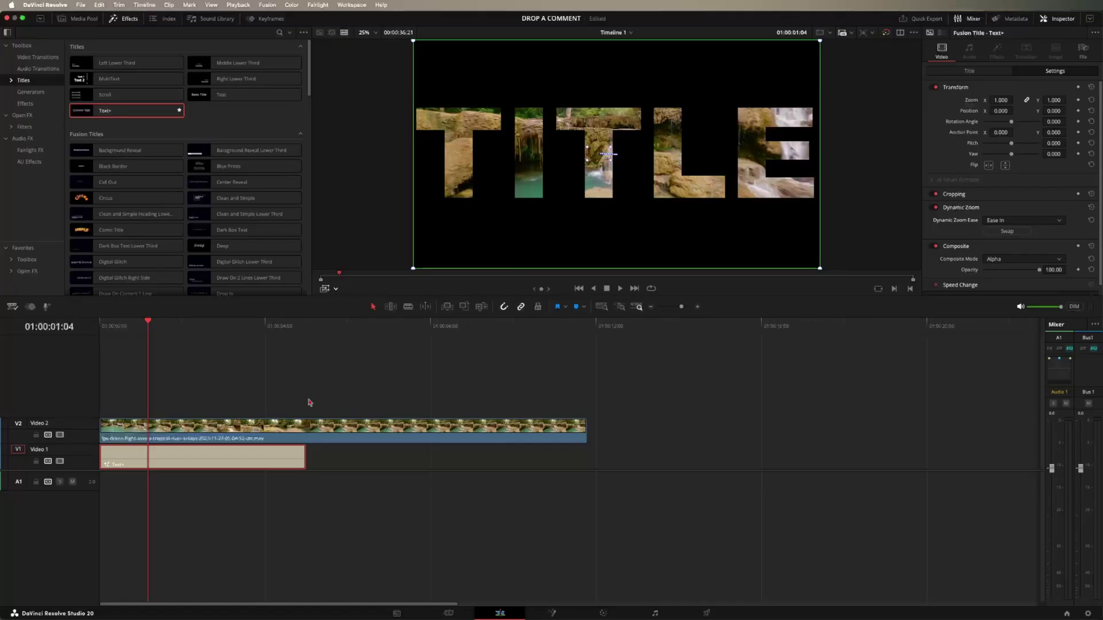
- Marquee-select the drone and title clips and shift them up to Video 3 and Video 2
{"action": "left_click_drag", "start_coordinate": [309, 402], "coordinate": [263, 458]}
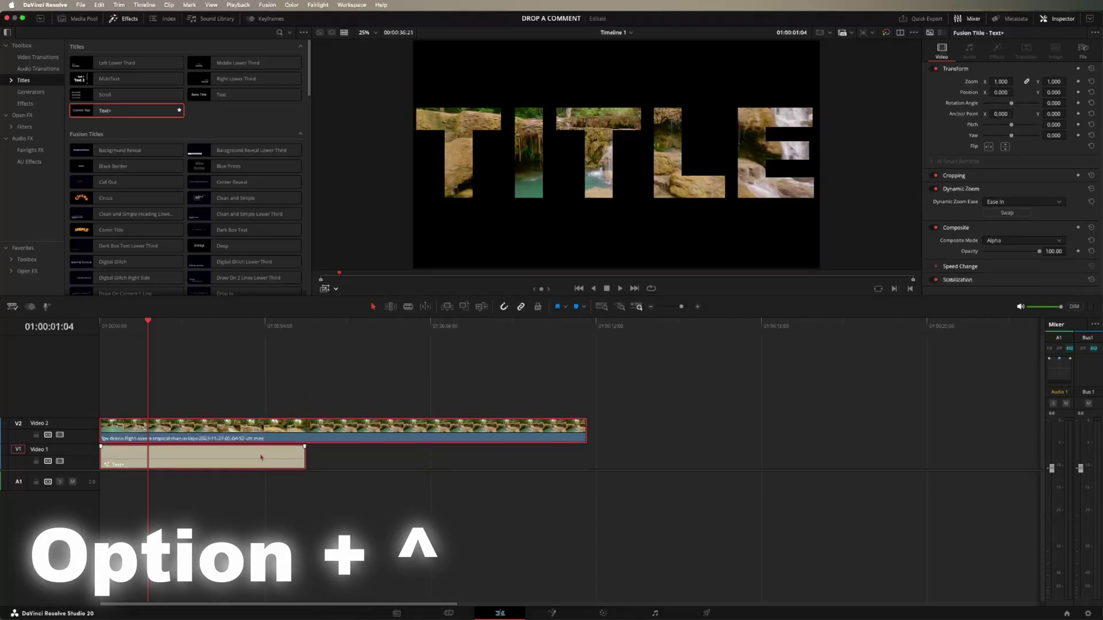
{"action": "key", "text": "alt+Up"}
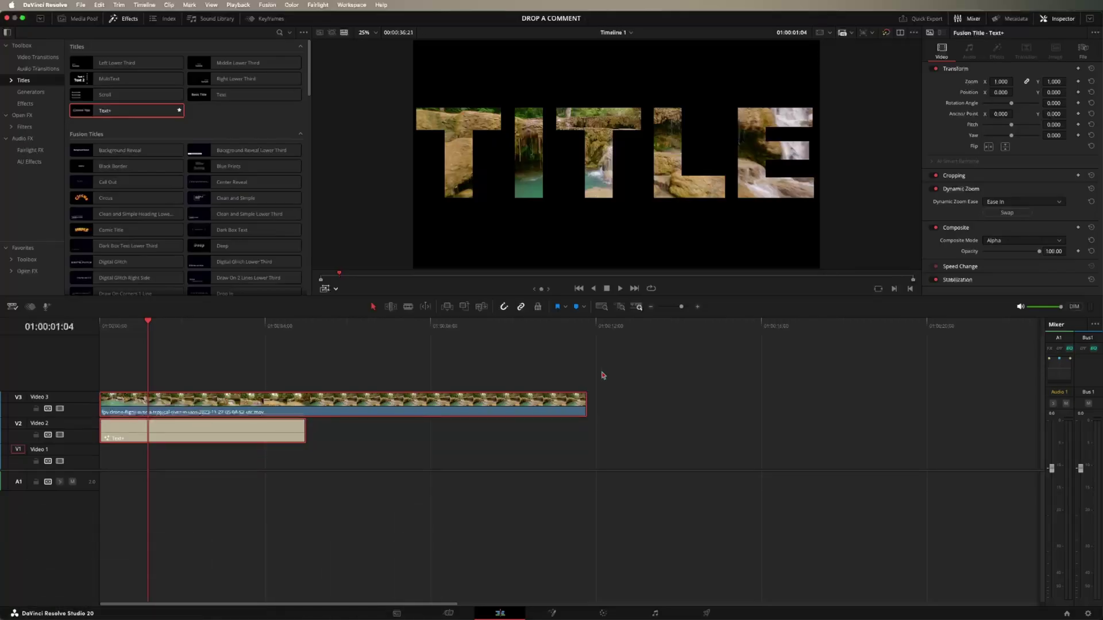
- Move the beach drone clip to the start of Video 1 and extend it past the title's end
{"action": "left_click", "coordinate": [603, 309]}
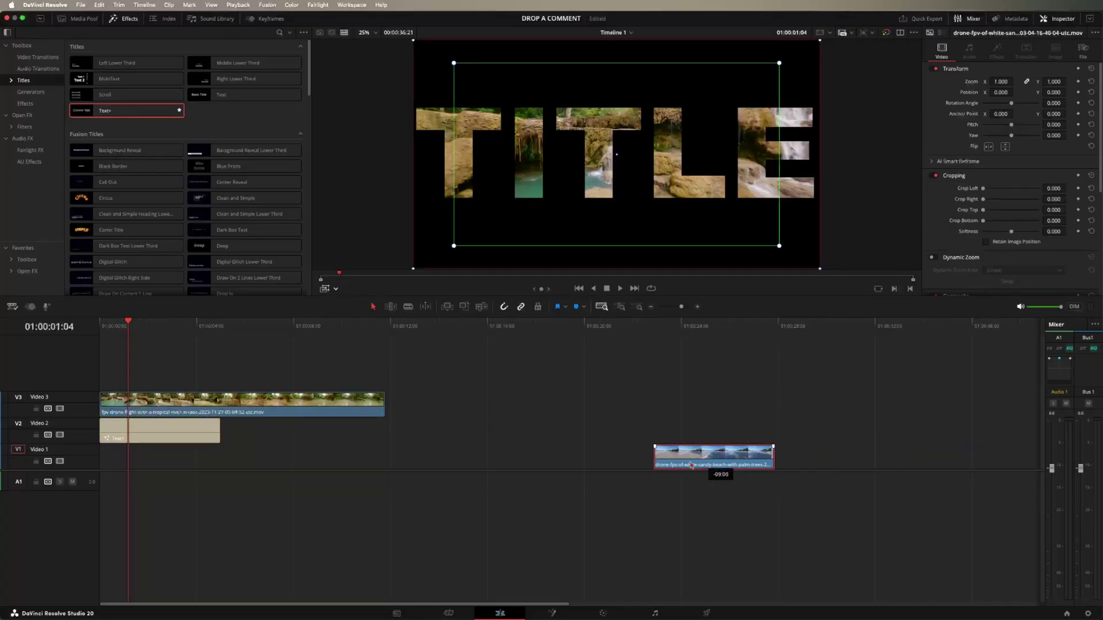
{"action": "left_click_drag", "start_coordinate": [229, 485], "coordinate": [144, 478]}
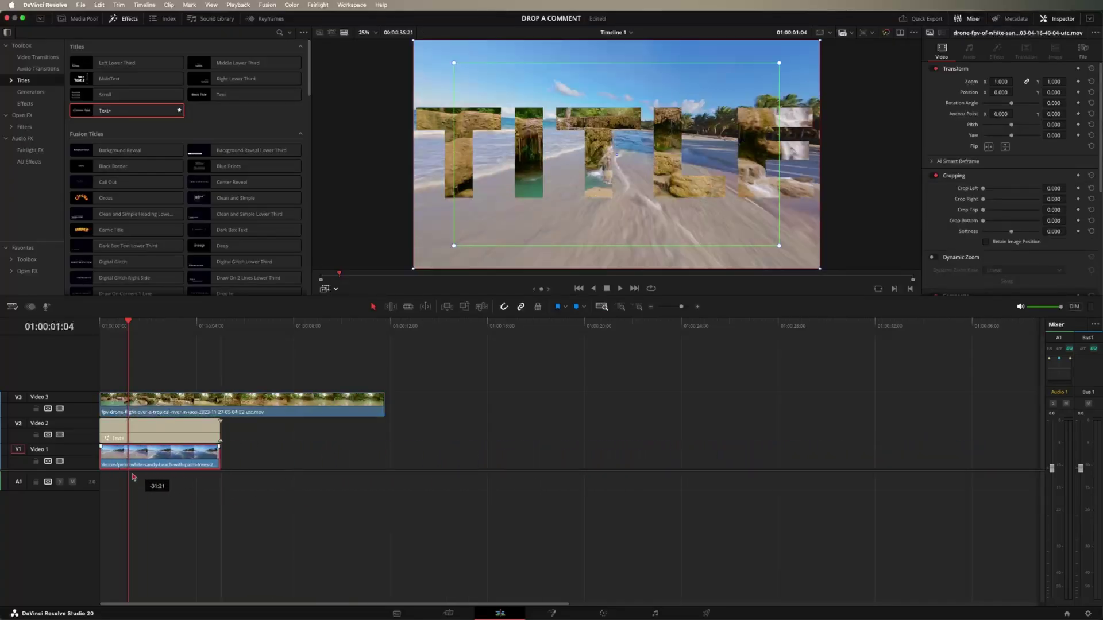
{"action": "key", "text": "shift+z"}
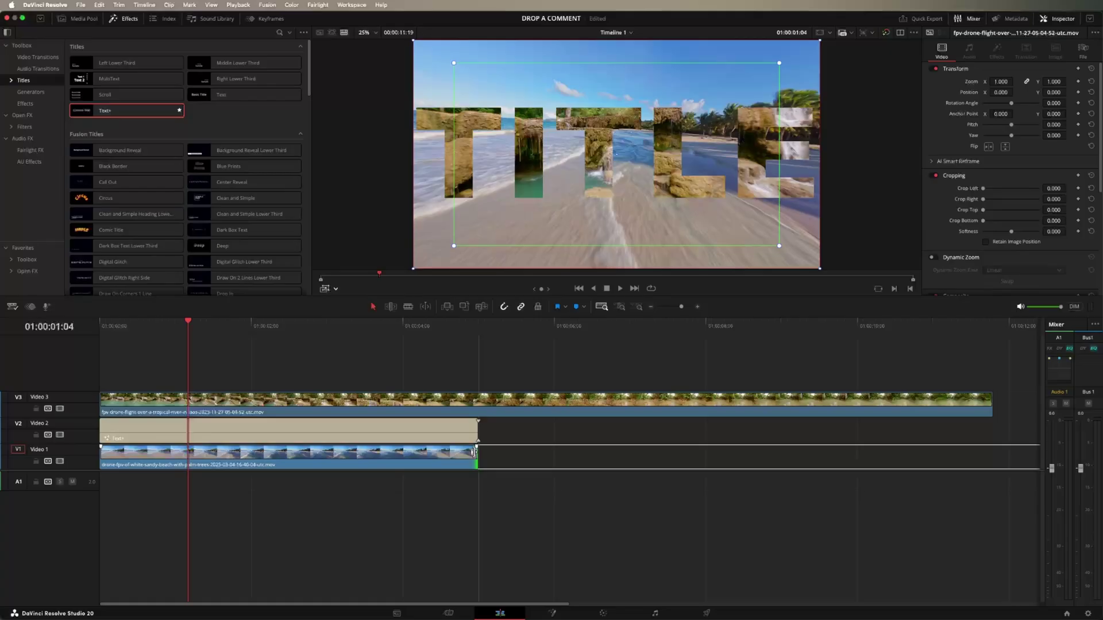
{"action": "left_click_drag", "start_coordinate": [474, 452], "coordinate": [773, 451]}
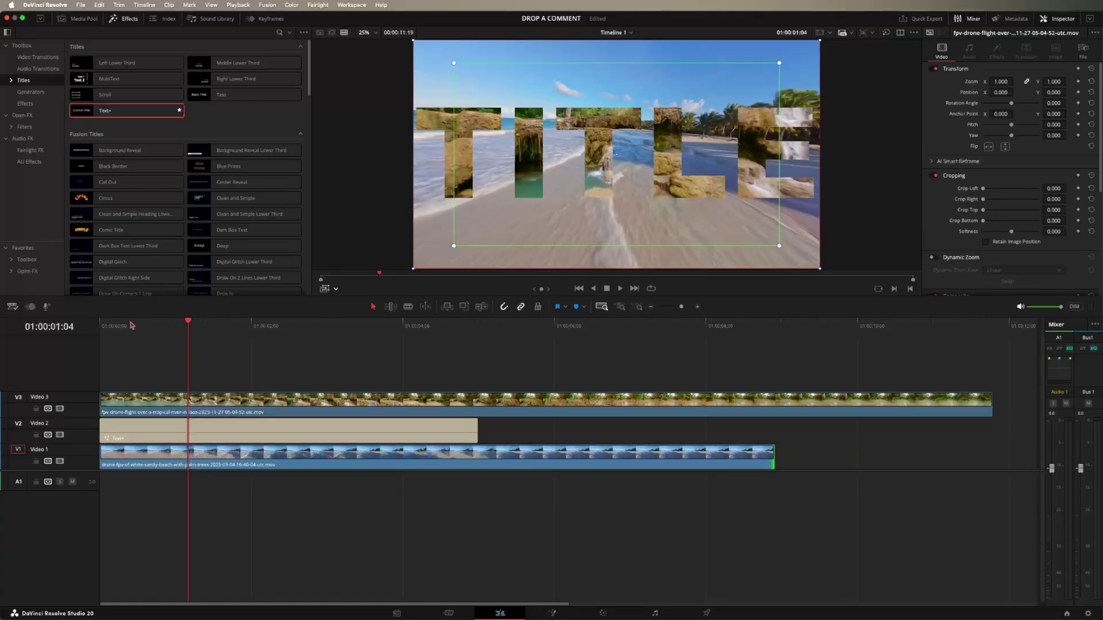